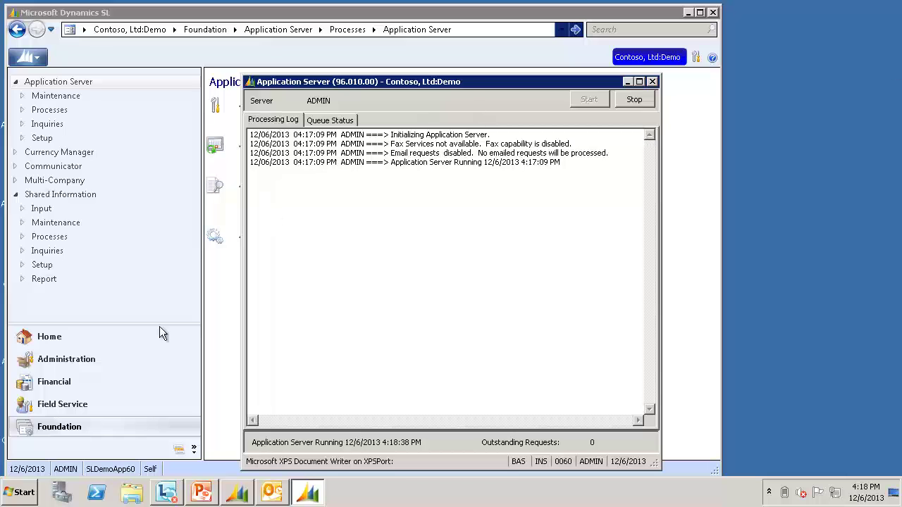
- Open Quick Send Setup from Foundation's Shared Information to see the email-delivered document types
click(63, 433)
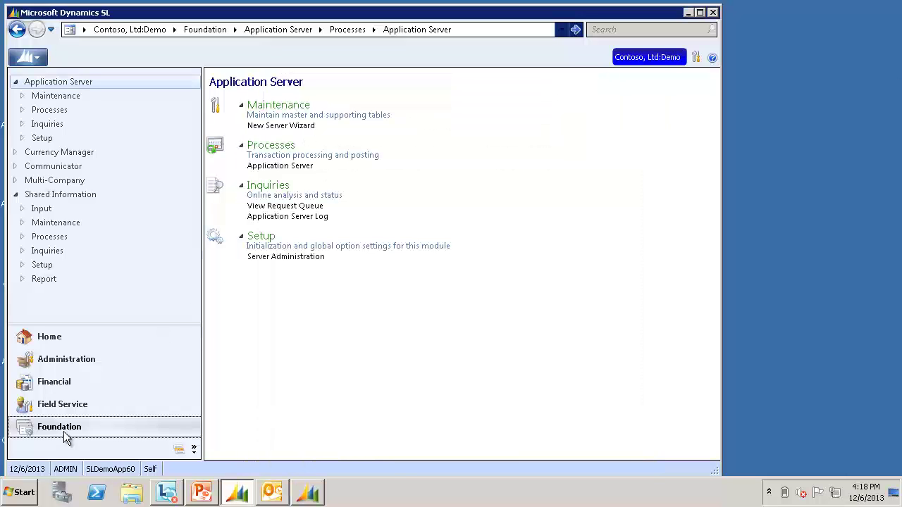
click(75, 197)
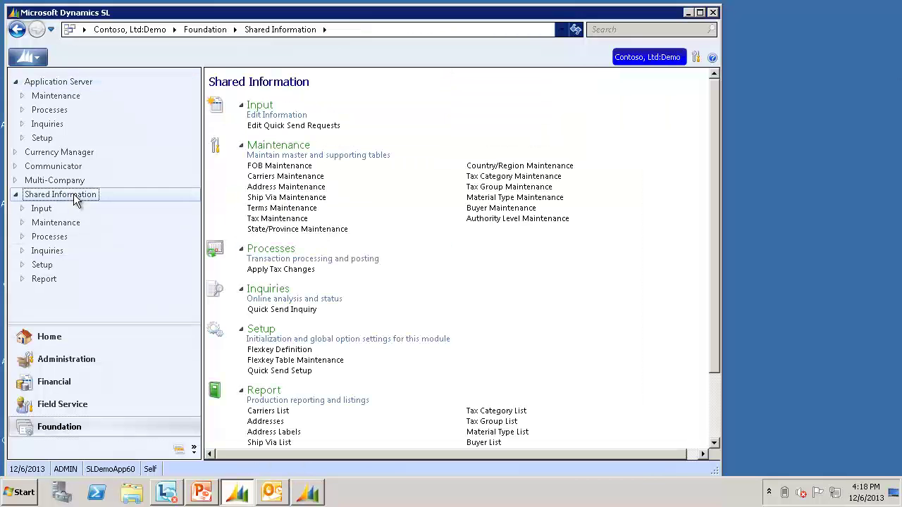
click(305, 371)
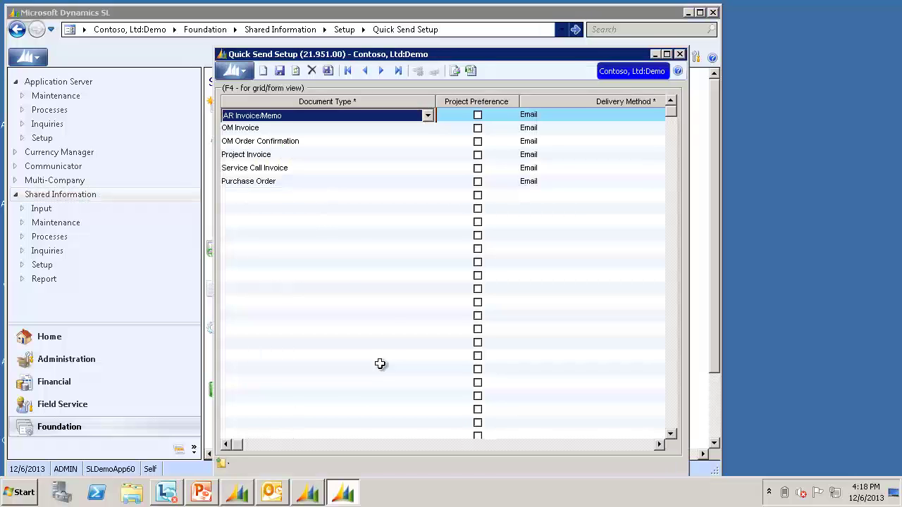
- Add a Quick Send entry for DD Advice Slip Stub with Email as the delivery method
click(293, 195)
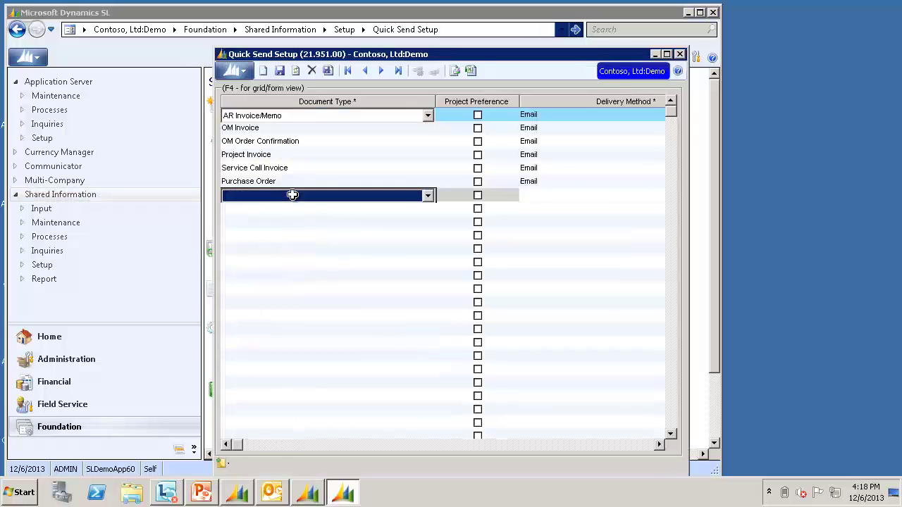
key(F4)
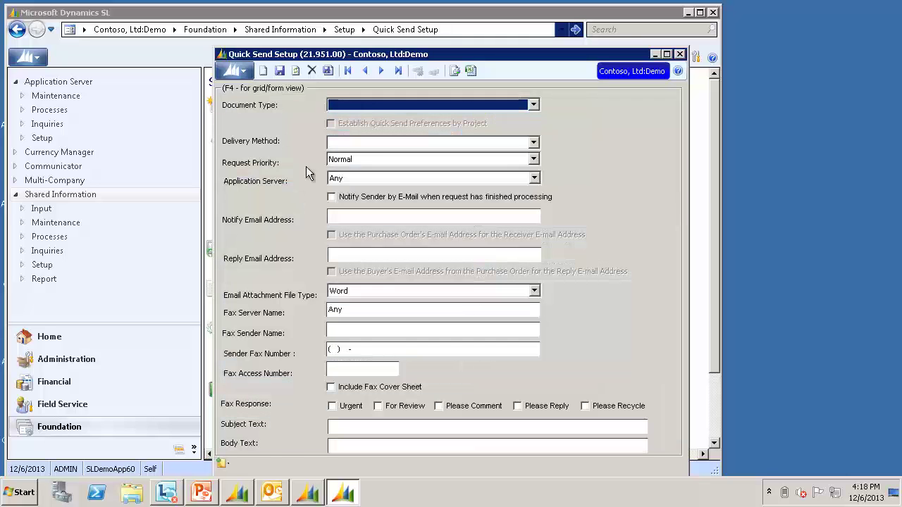
click(369, 104)
scroll(433, 134, down, 2)
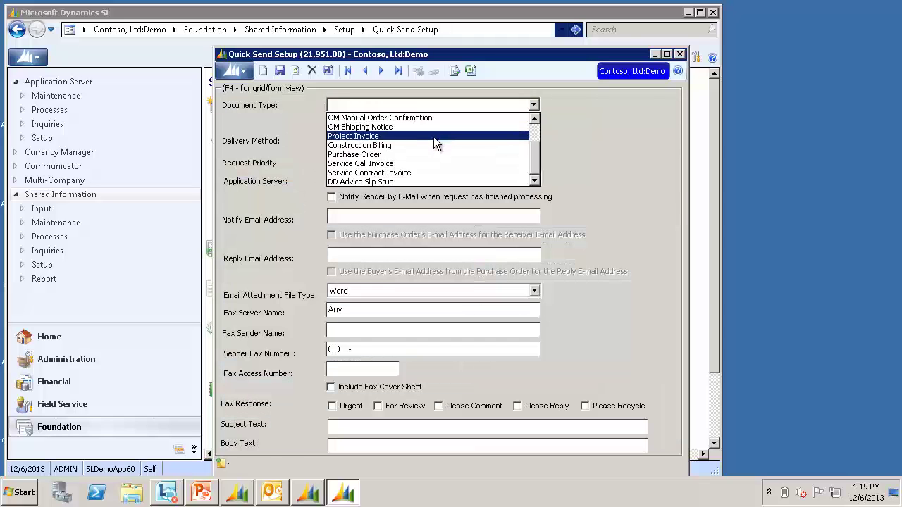
click(404, 181)
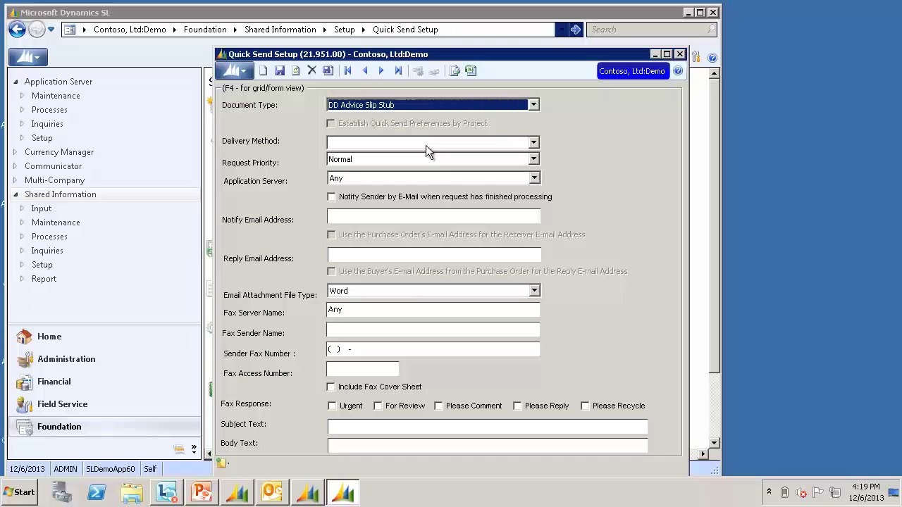
click(427, 142)
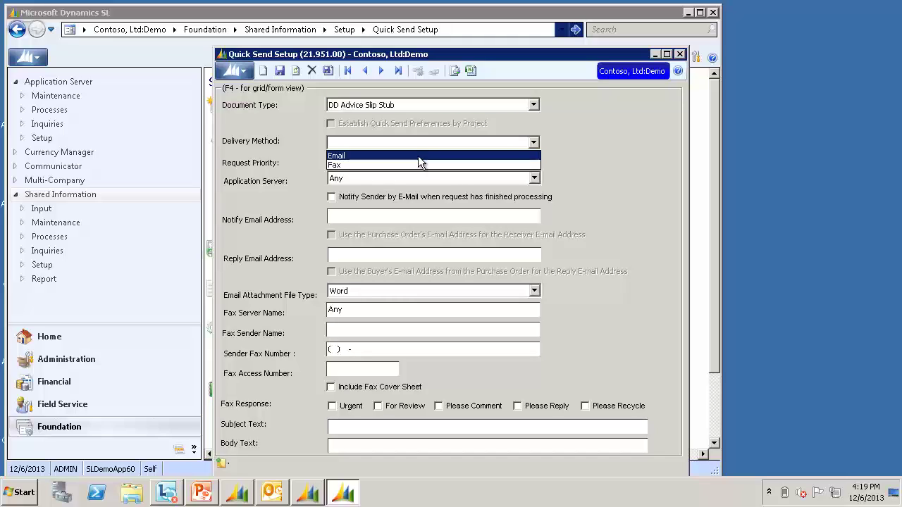
click(418, 156)
- Enter the notify e-mail address and the reply e-mail address
click(403, 217)
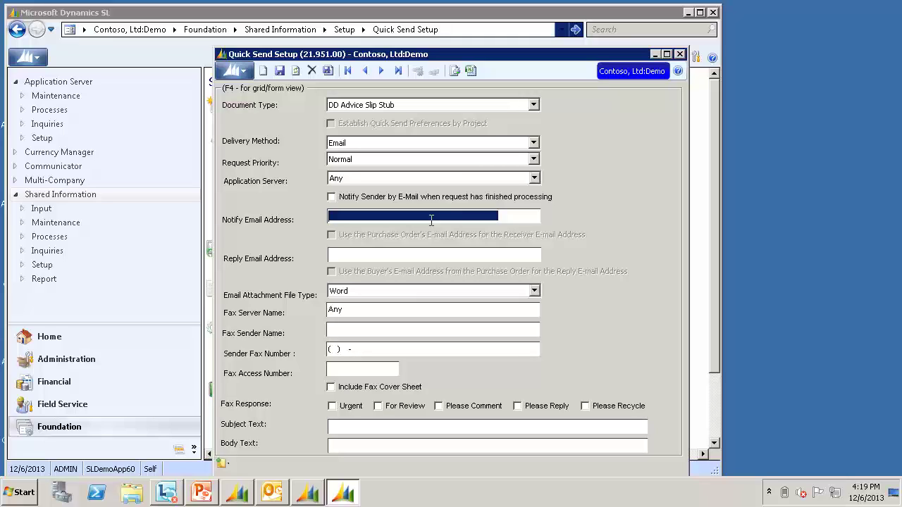
text(notify@contoso.com)
key(Tab)
text(reply@contoso.com)
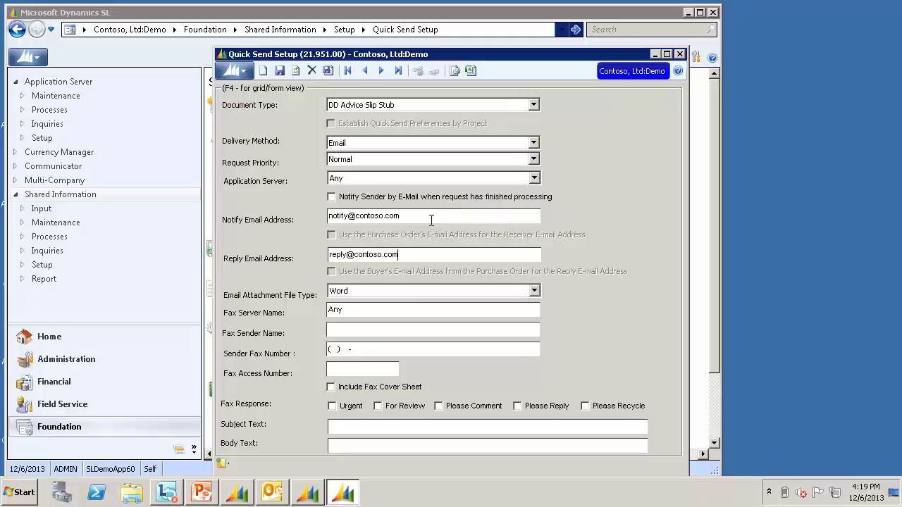
- Choose Adobe Acrobat attachments, subject 'Direct Deposit Slip', and a body saying the advice slip is attached
click(515, 292)
click(397, 340)
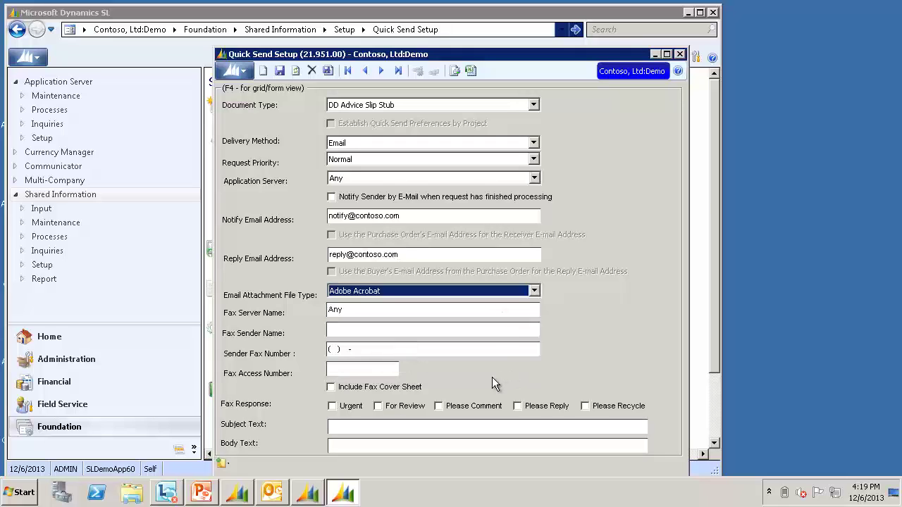
click(458, 426)
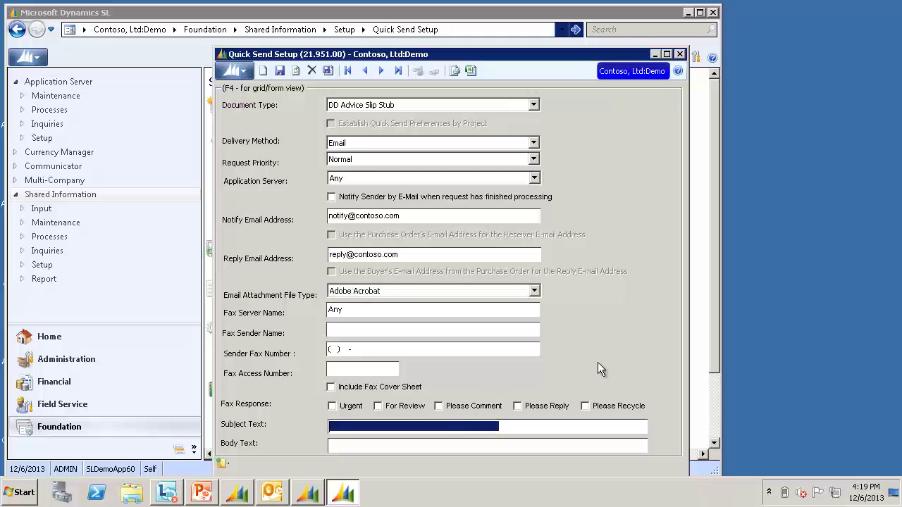
text(Direct Deposit Slip)
key(Tab)
text(Dear <Employee Name>.  Your direct deposit adivce slip is attached.)
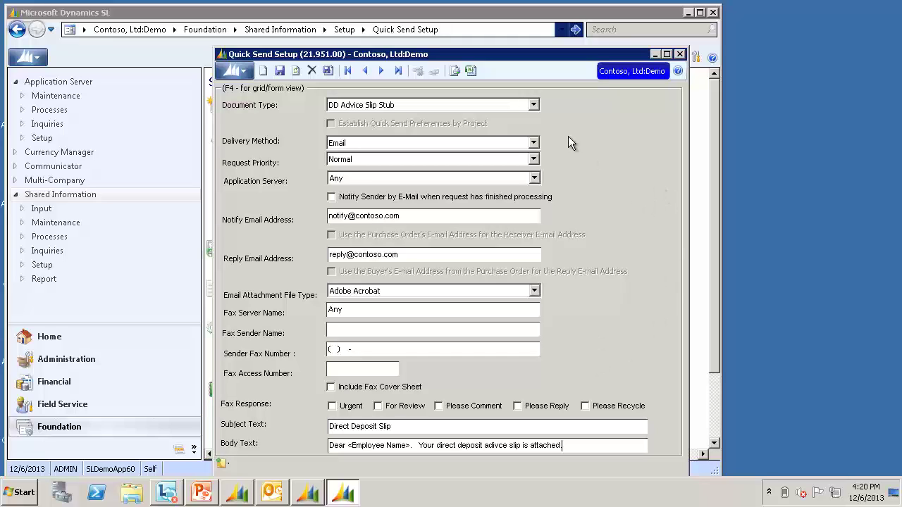
- Save the advice slip setup, then load EMP0002 in Payroll Employee Maintenance and show its Quick Send tab
click(282, 71)
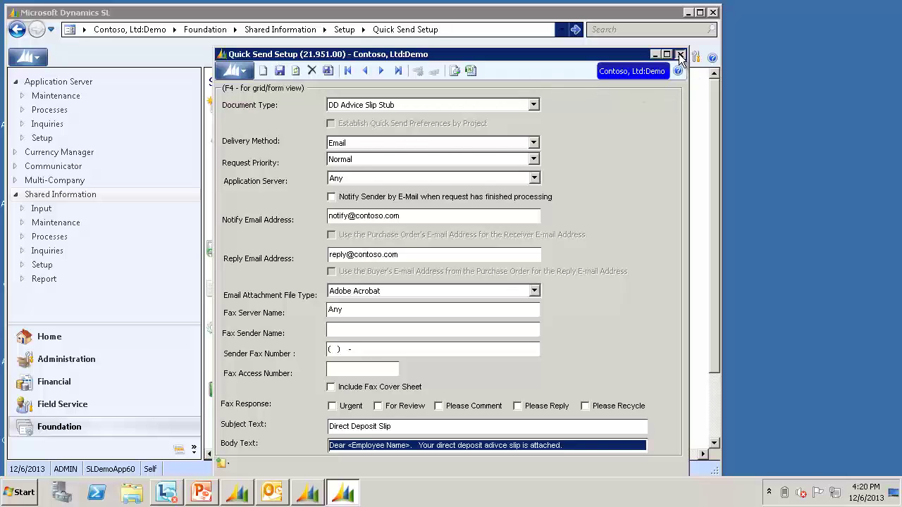
click(681, 55)
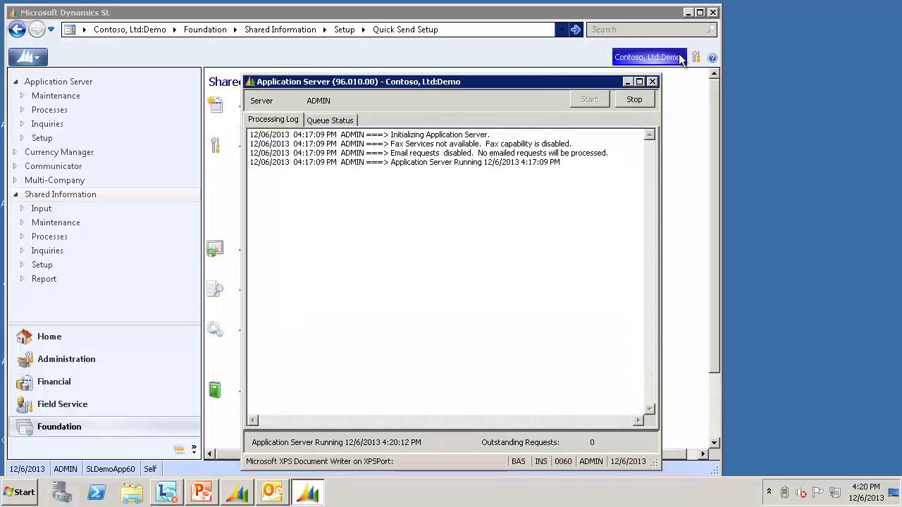
click(75, 383)
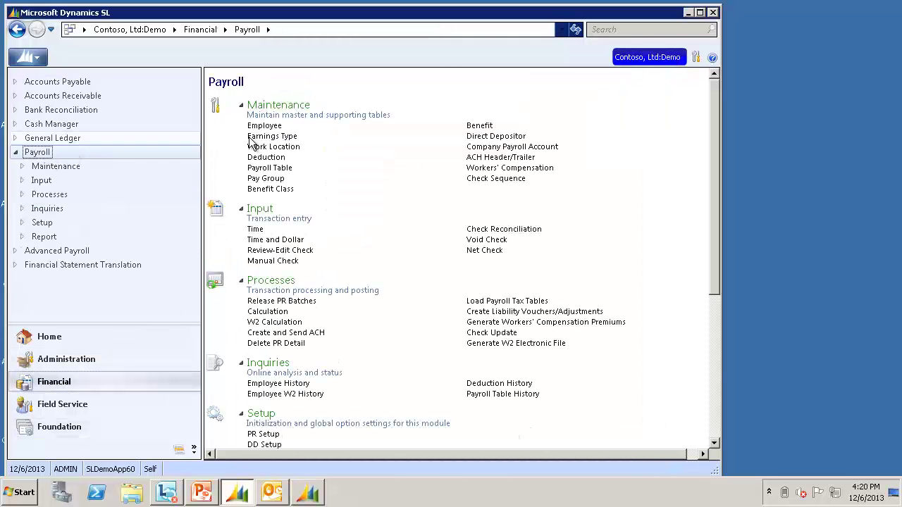
click(265, 126)
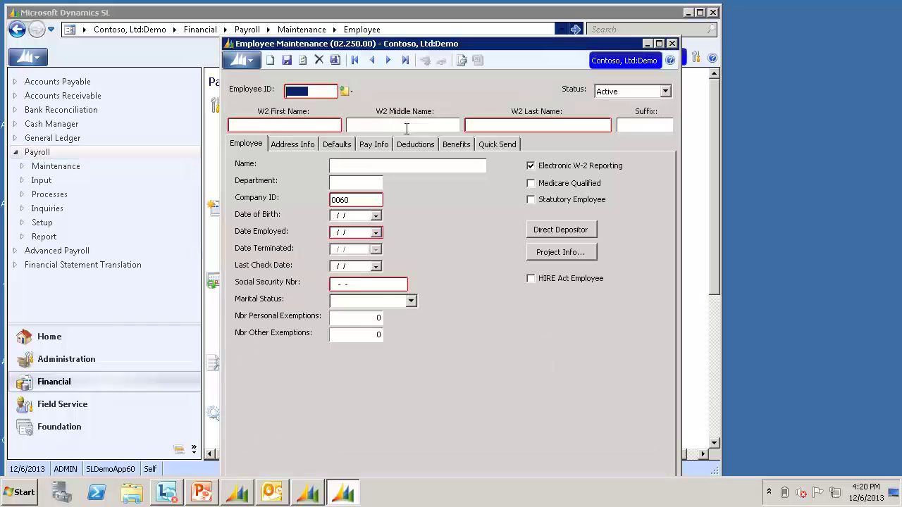
double_click(305, 91)
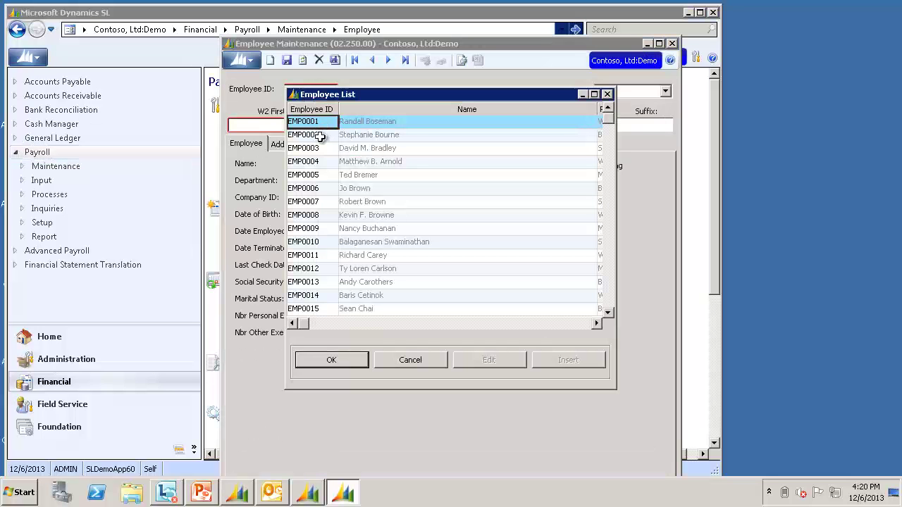
key(Escape)
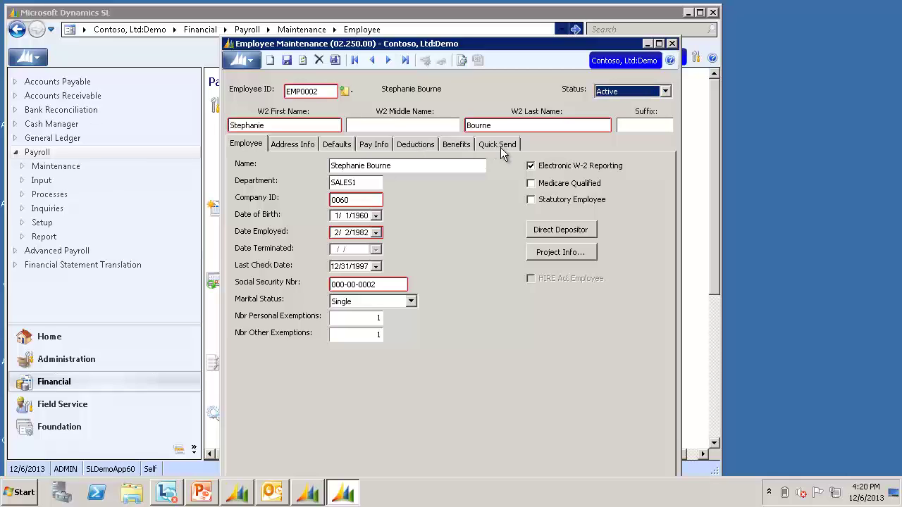
click(498, 144)
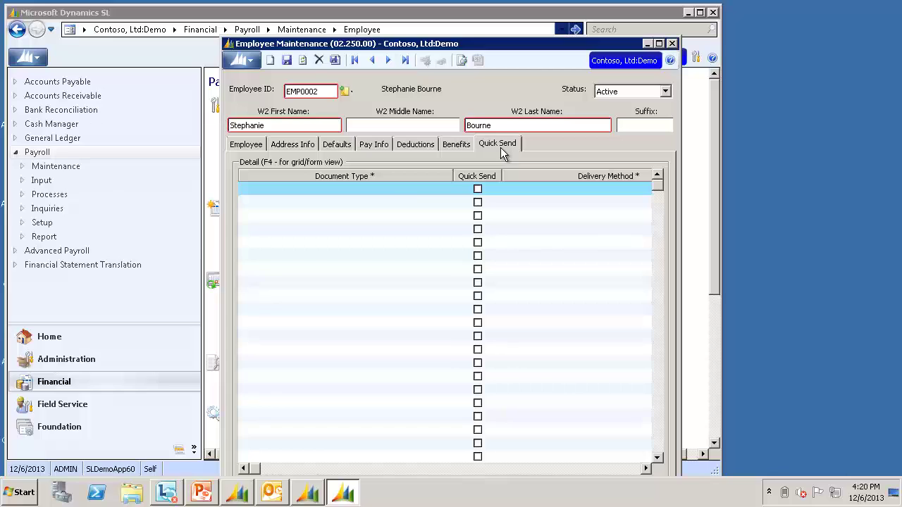
- Add DD Advice Slip Stub to the employee's Quick Send list with the employee's receiver e-mail address
click(406, 191)
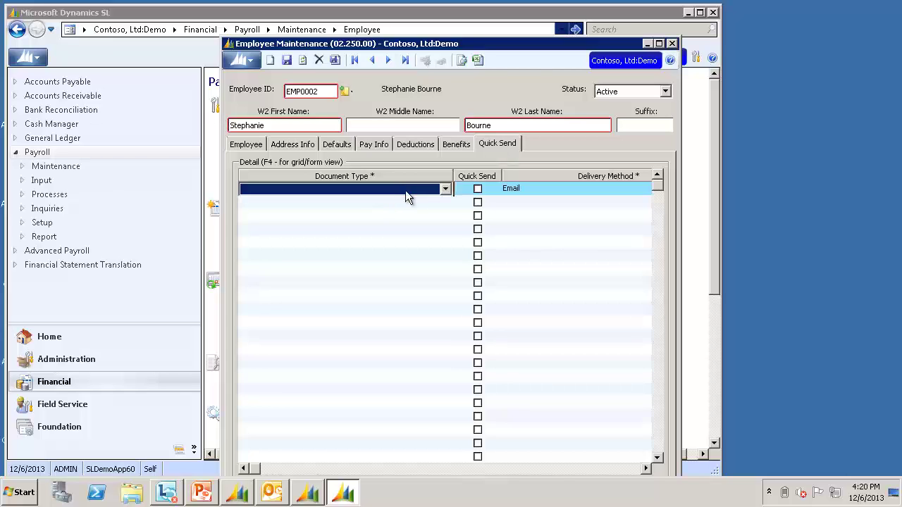
key(F4)
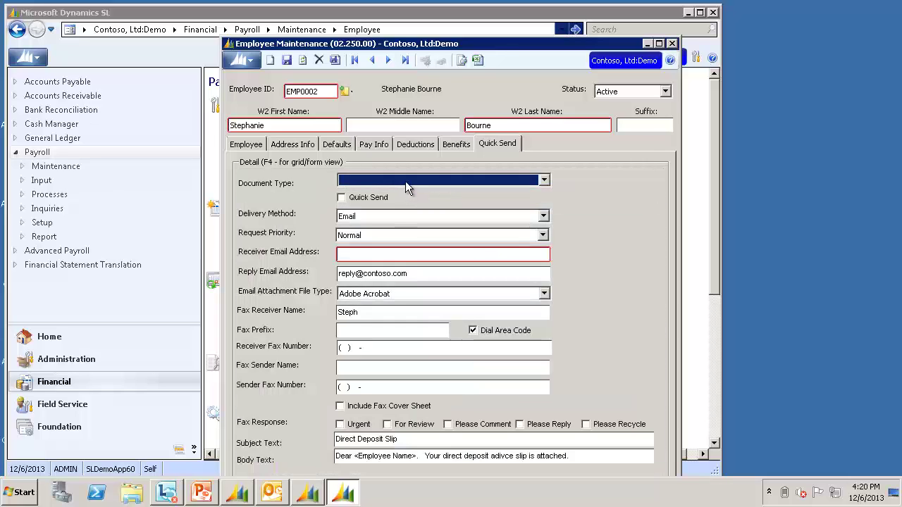
click(405, 181)
click(402, 191)
click(407, 255)
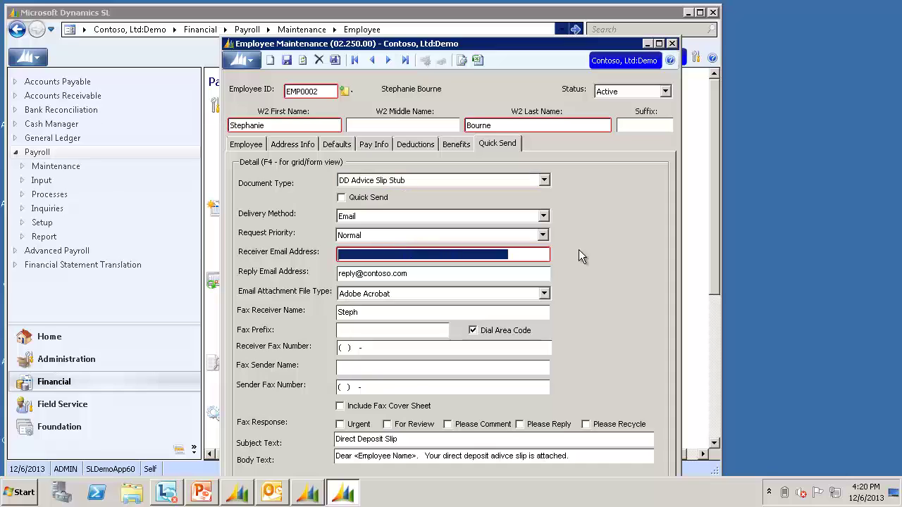
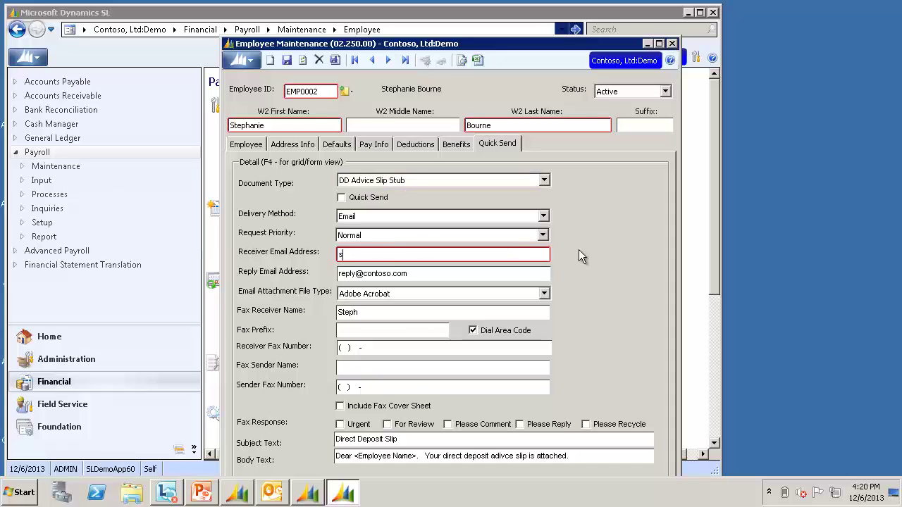
key(Tab)
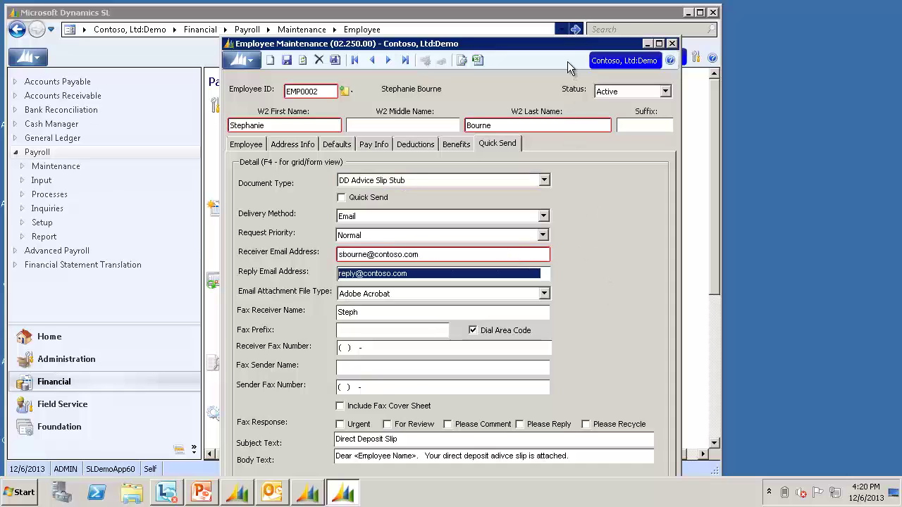
- Turn on Quick Send for the advice slip, close the employee record, and return to Payroll
drag(565, 46, 560, 34)
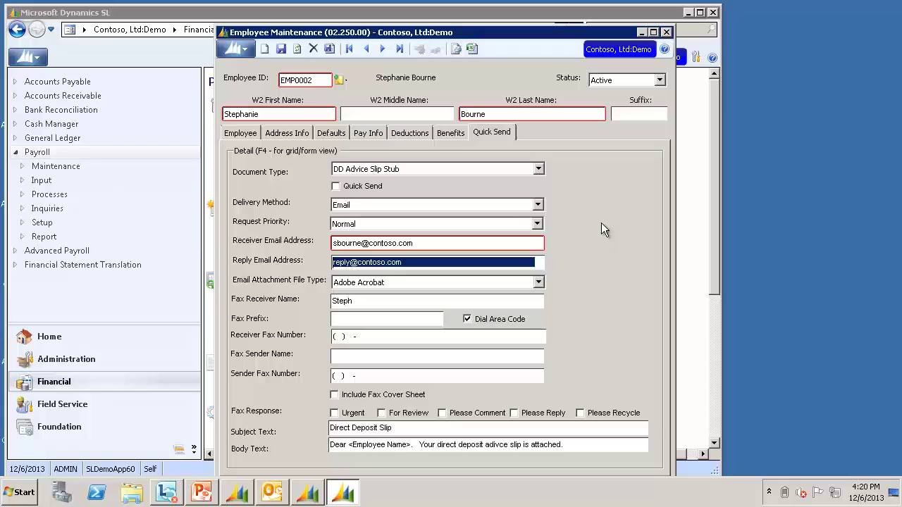
click(344, 186)
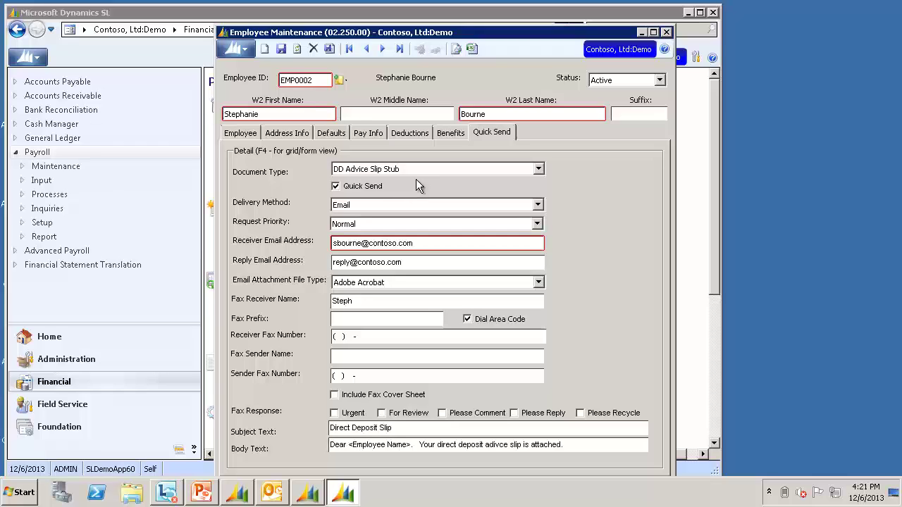
click(667, 34)
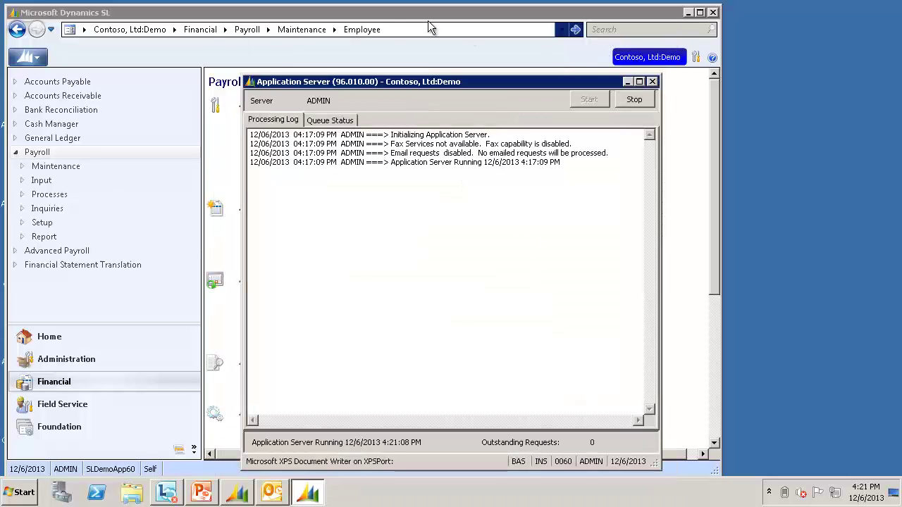
click(384, 15)
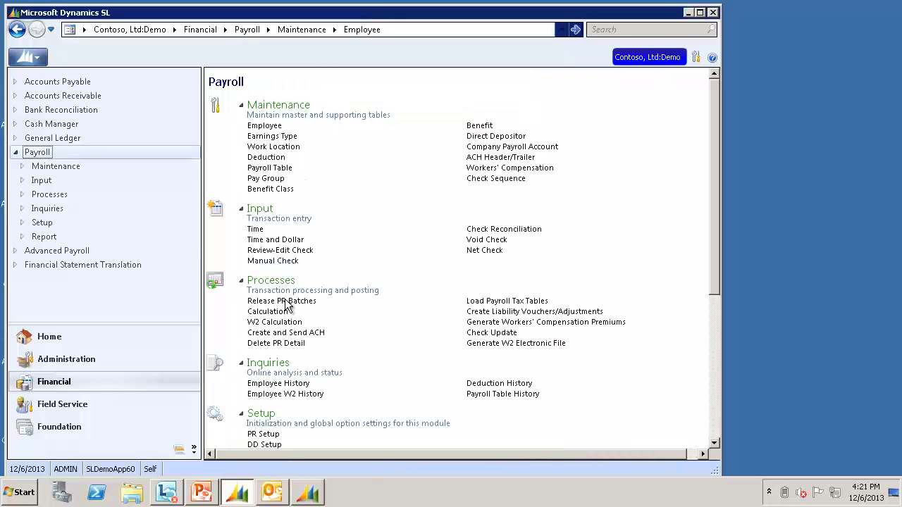
- Run the payroll Calculation for pay group BIWEEK and acknowledge its completion
click(279, 312)
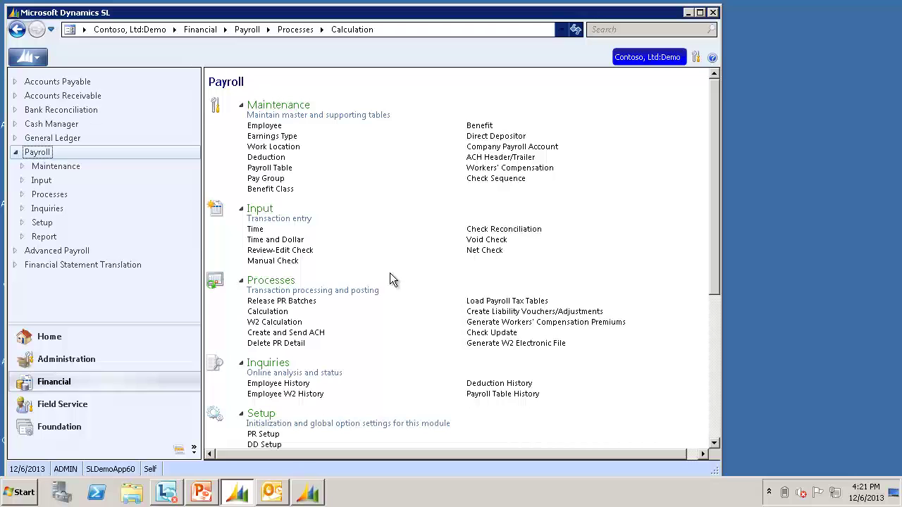
double_click(296, 185)
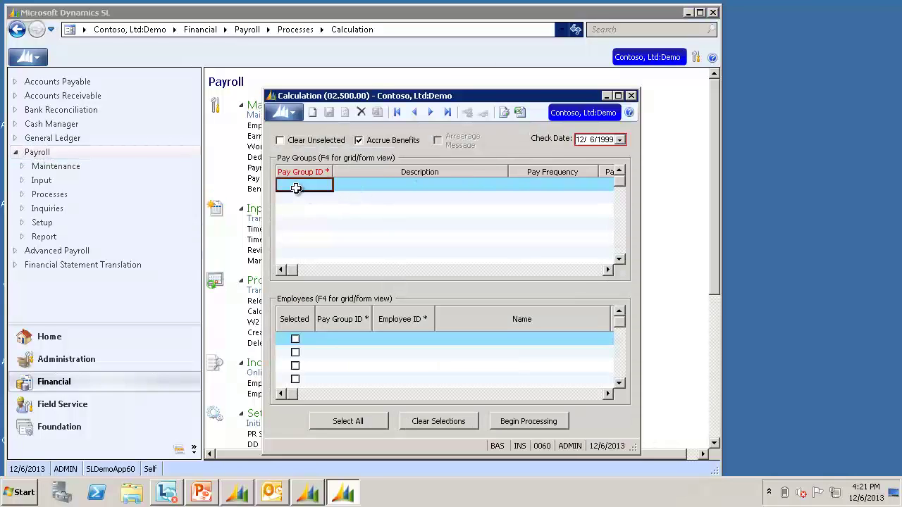
double_click(315, 121)
key(Tab)
key(Tab)
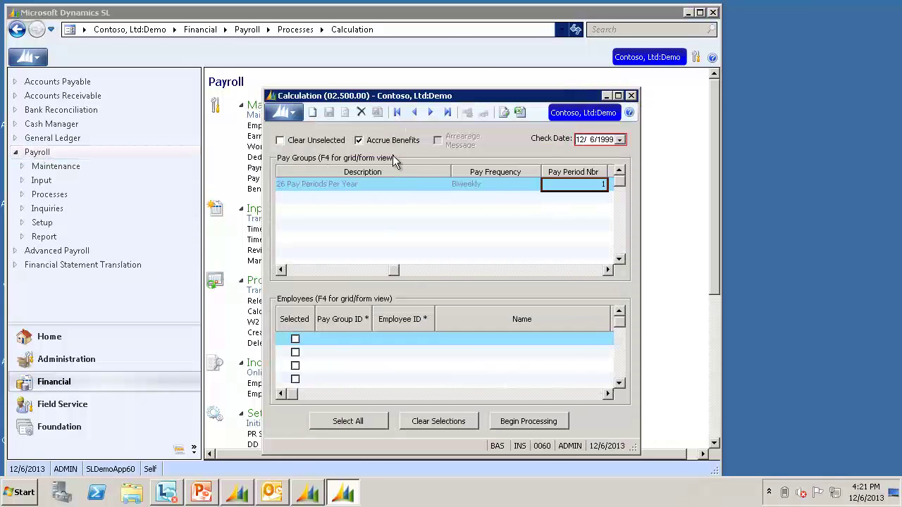
key(Tab)
key(Tab)
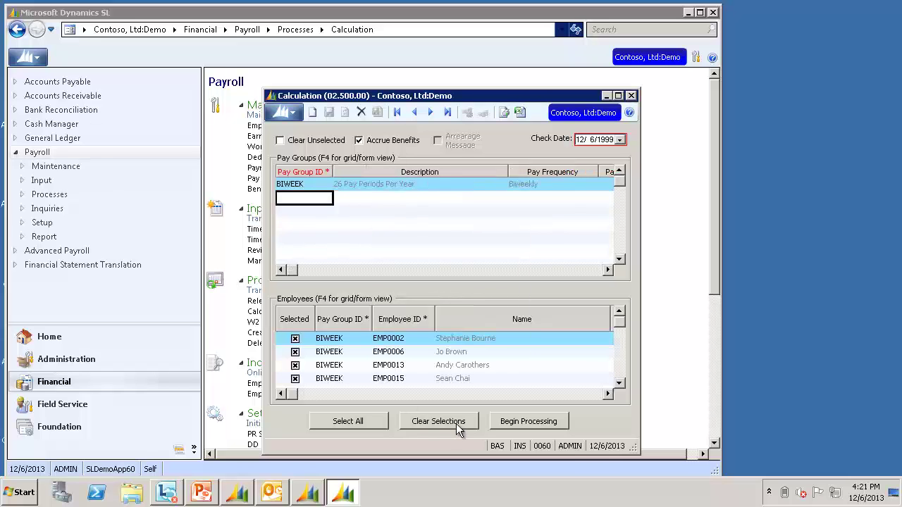
click(530, 421)
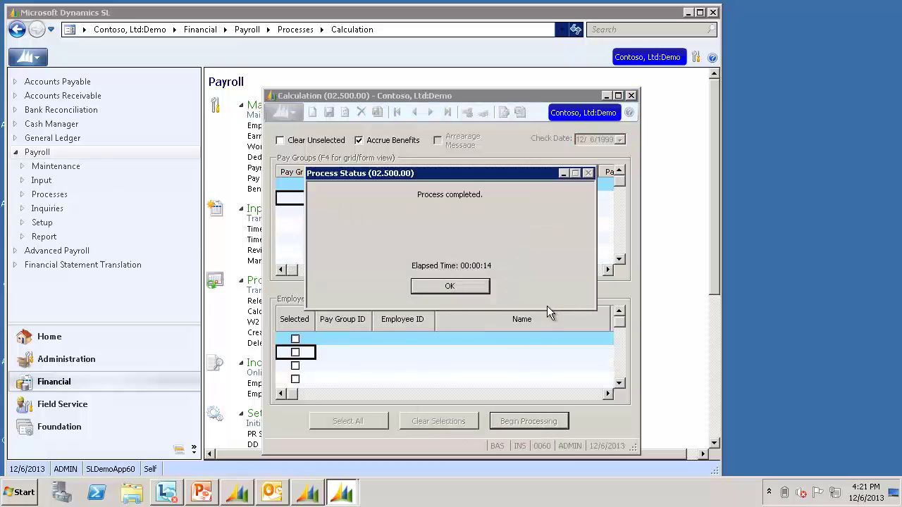
click(475, 287)
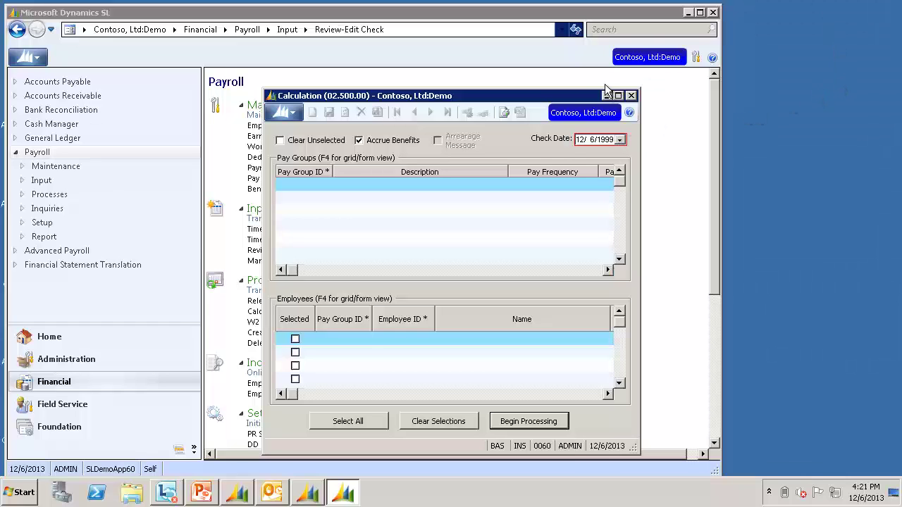
- Open the Direct Deposit Advice Slips report for batch 000024 and confirm EMP0002 in View Selections
click(631, 96)
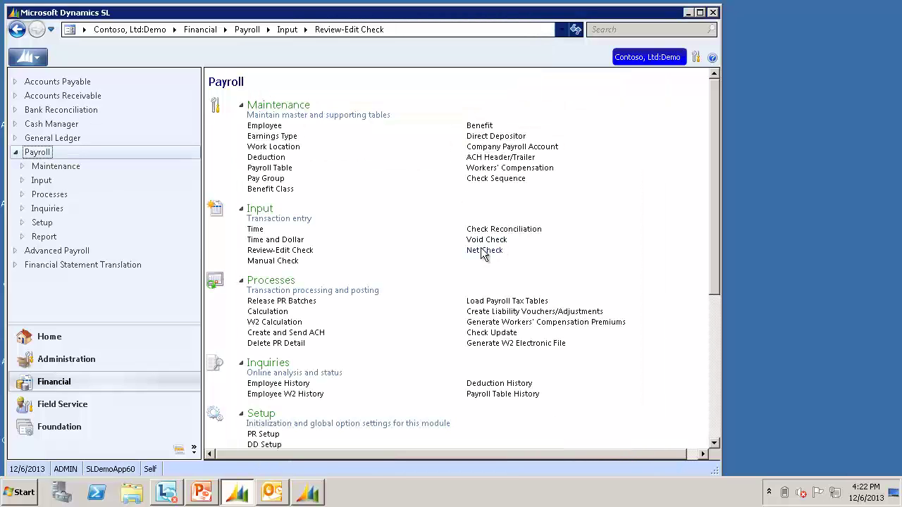
click(717, 420)
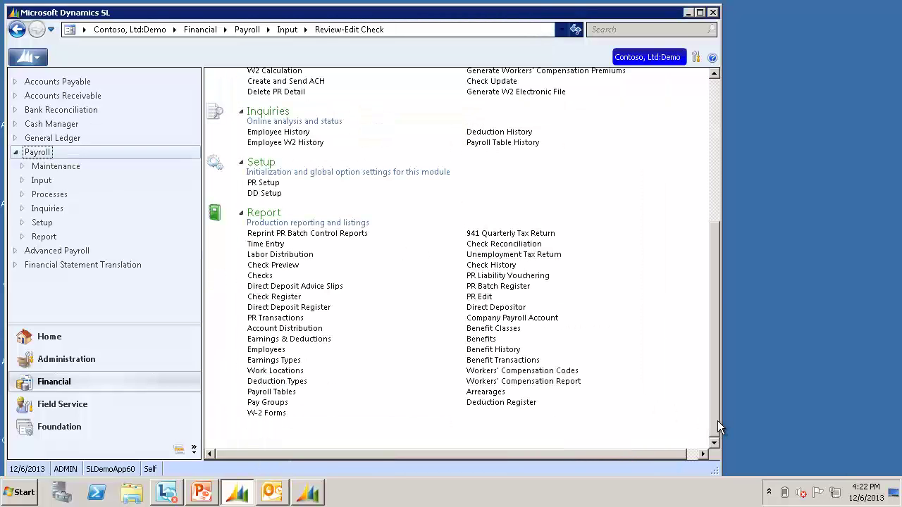
click(334, 287)
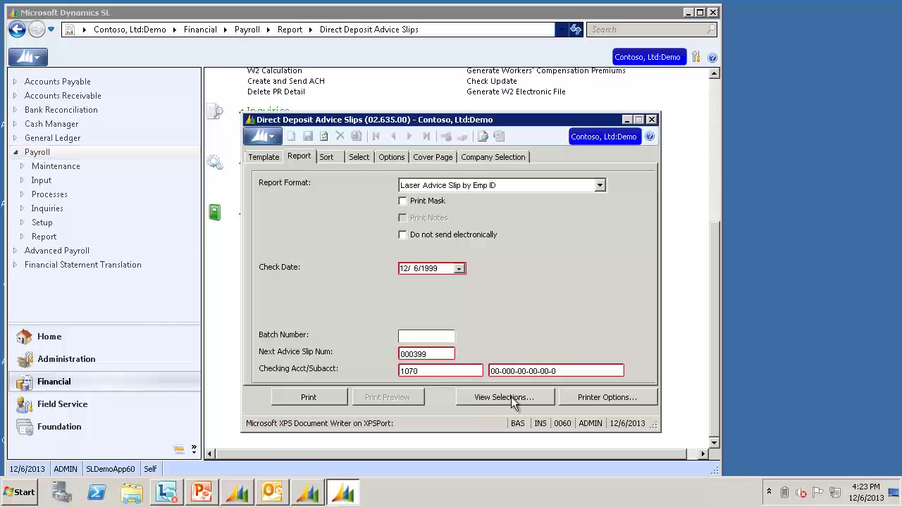
click(512, 399)
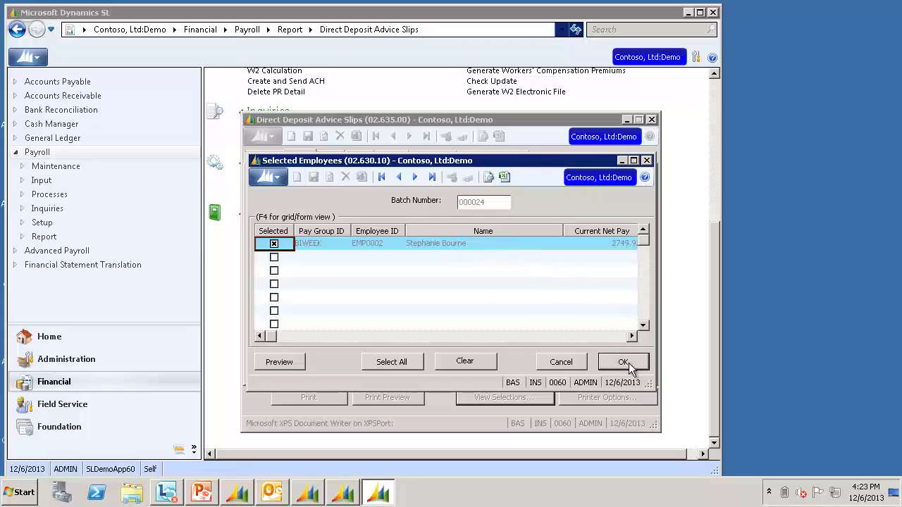
click(627, 363)
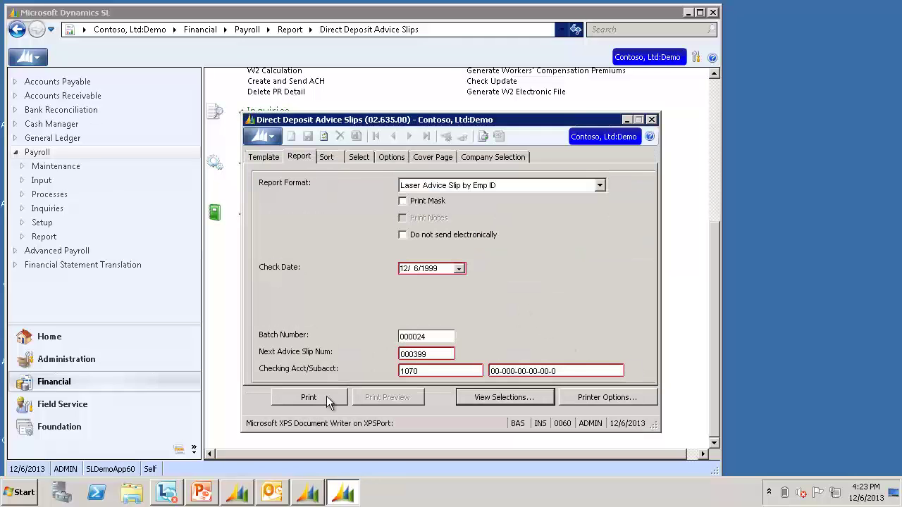
- Print the batch 000024 advice slips and preview the Quick Send Report from PR Check Update
click(327, 396)
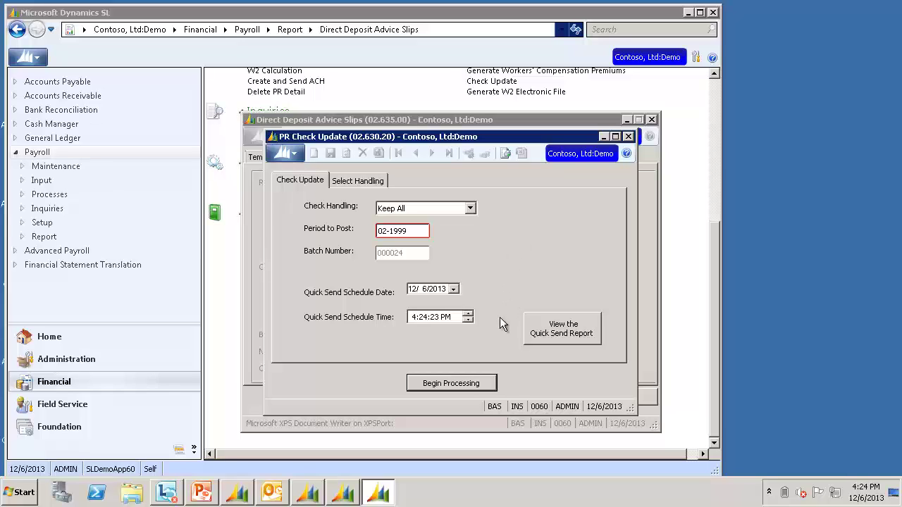
click(583, 339)
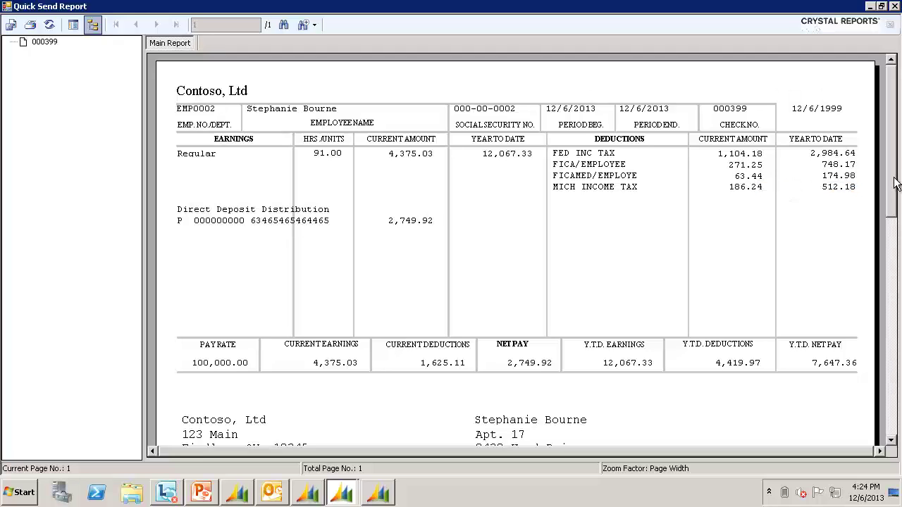
- Scroll to the address block on advice slip 000399 (net pay 2,749.92), then close the report
drag(896, 183, 896, 143)
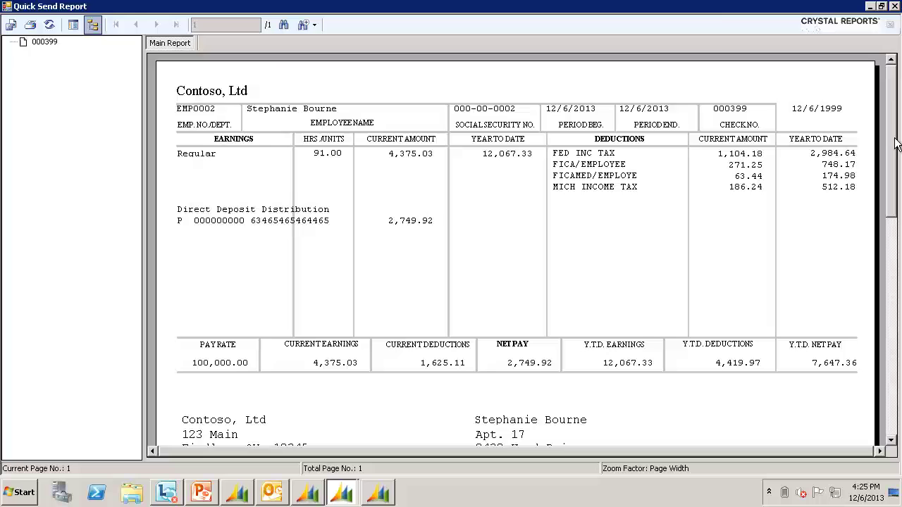
click(895, 6)
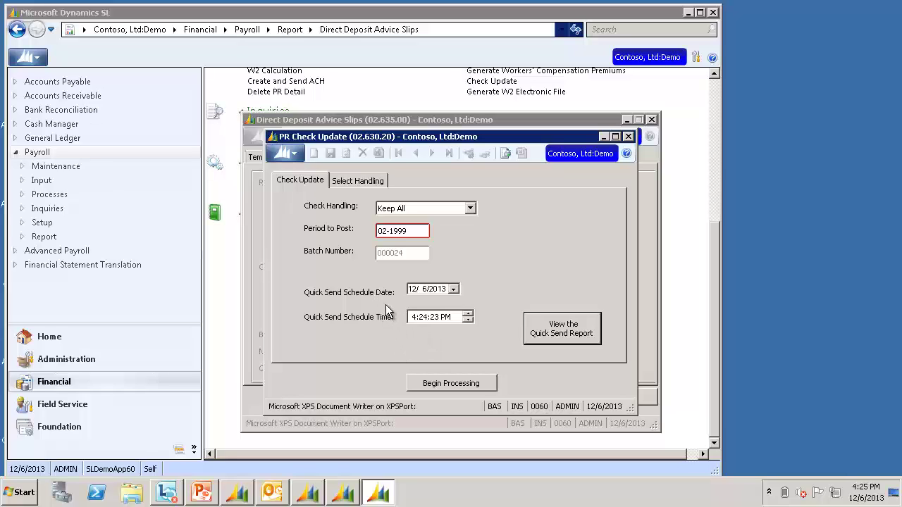
- Set the Quick Send Schedule Date to 12/8/2013 and post the check update for batch 000024
click(436, 333)
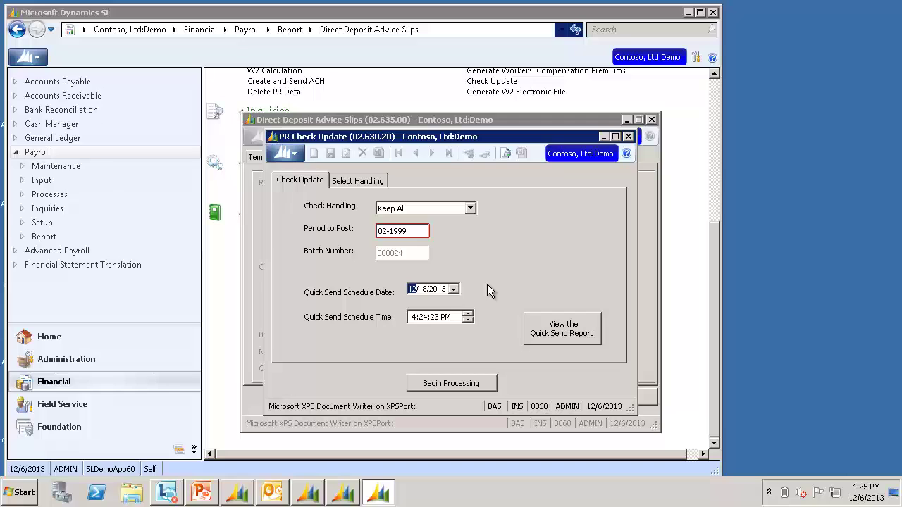
click(415, 320)
click(493, 381)
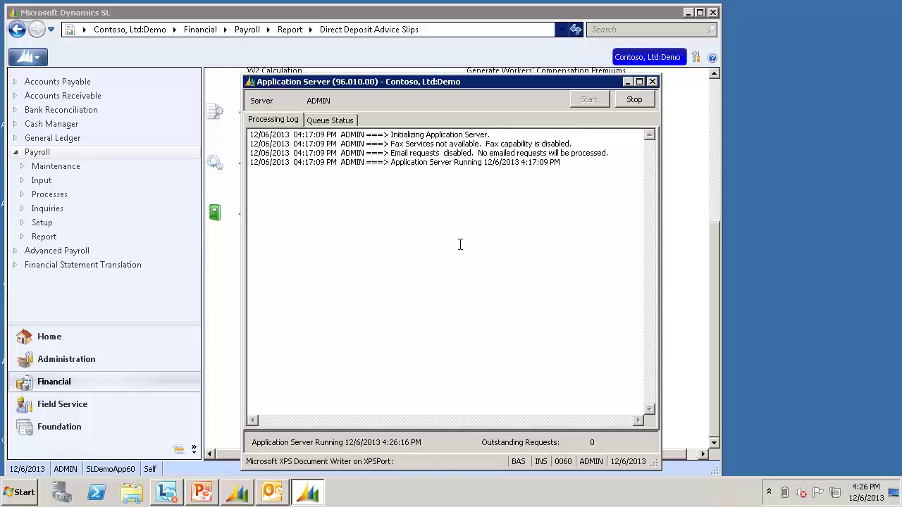
- Open Quick Send Inquiry from Foundation's Shared Information in the main window
click(501, 14)
click(74, 428)
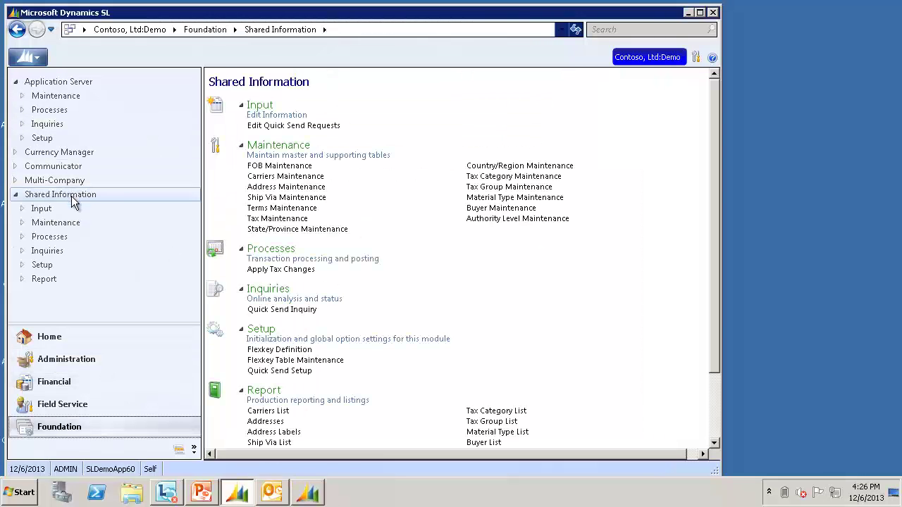
click(305, 310)
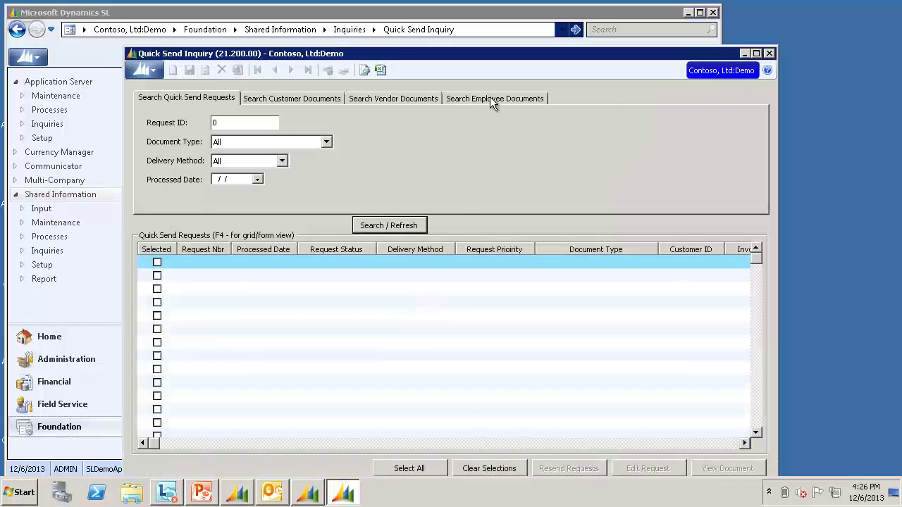
- Show DD Advice Slip Stub request 28 in form view, then view Outlook's Outbox with 'Pay Stub Attached'
click(493, 100)
click(363, 227)
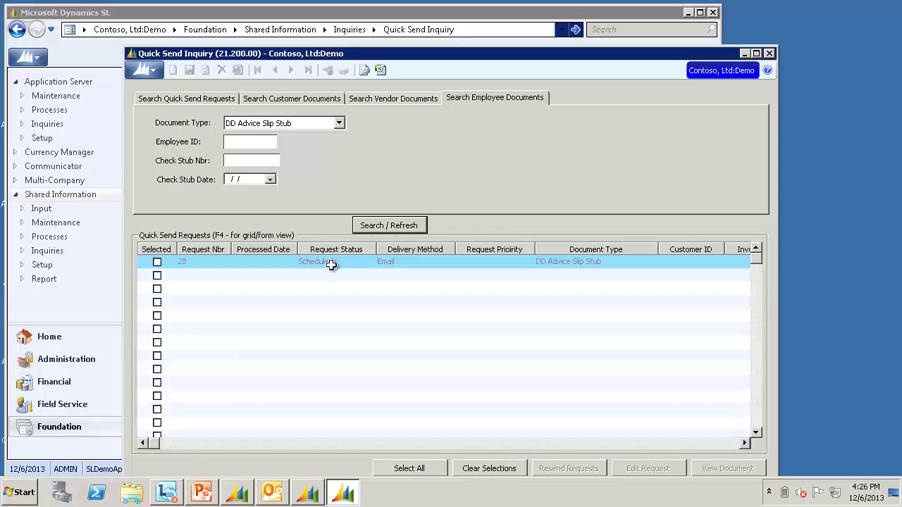
click(332, 262)
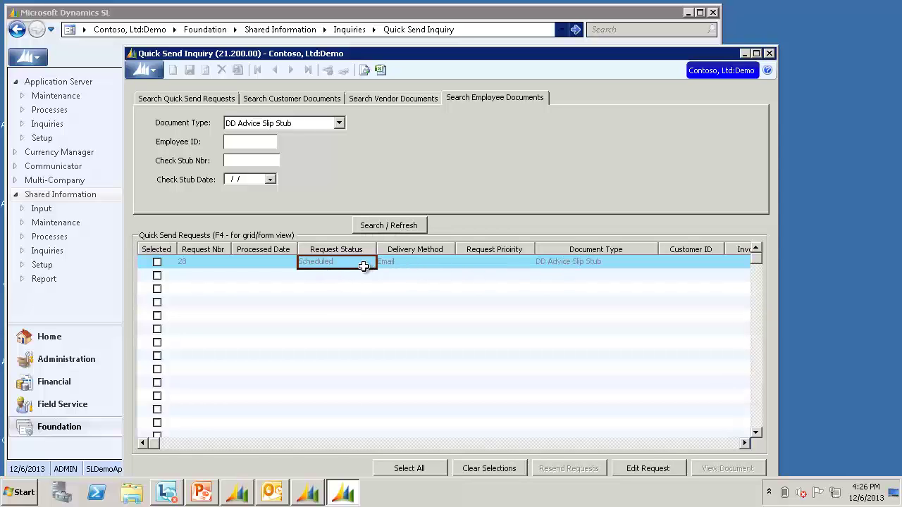
key(F4)
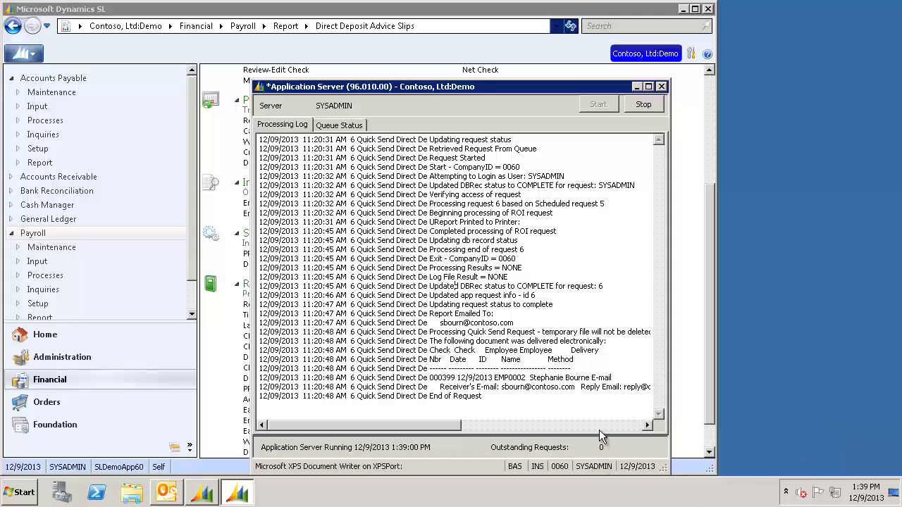
click(166, 496)
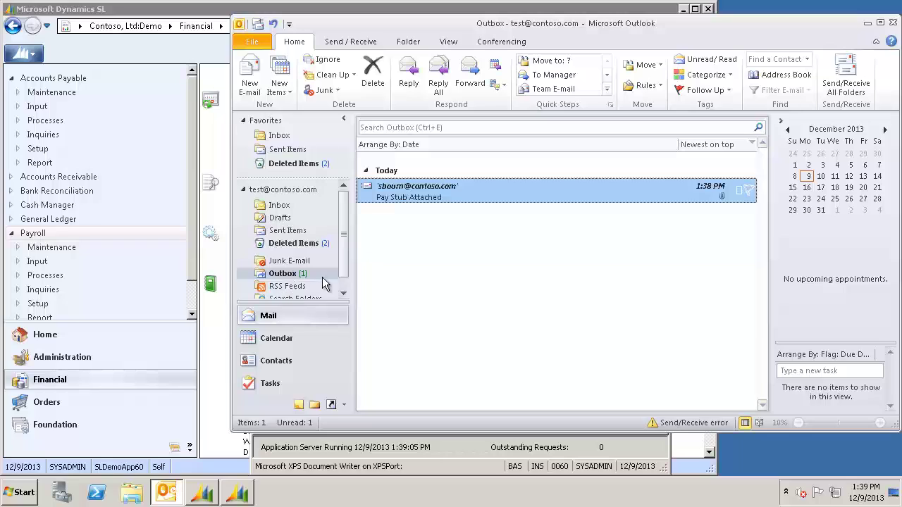
- Open the 'Pay Stub Attached' email and select its DD_Advice_Slip_Stub_EMP0002_000399_5.pdf attachment
double_click(457, 195)
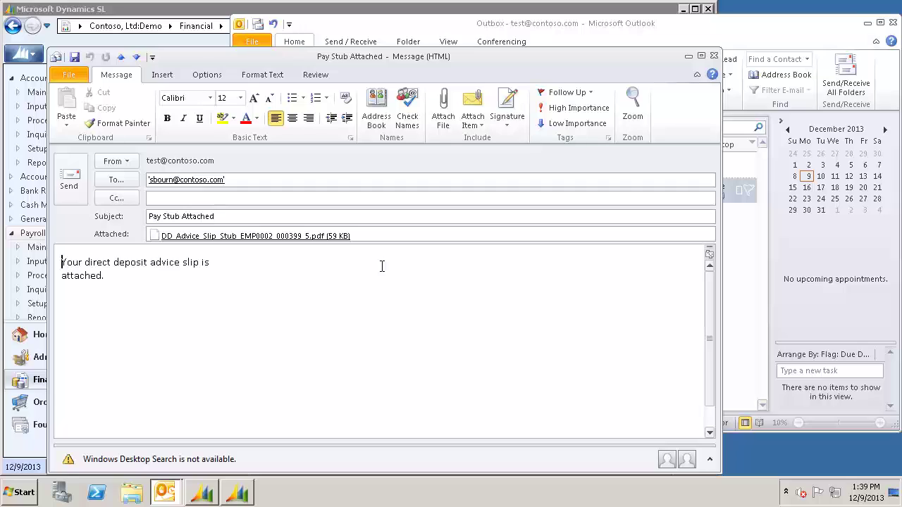
click(333, 237)
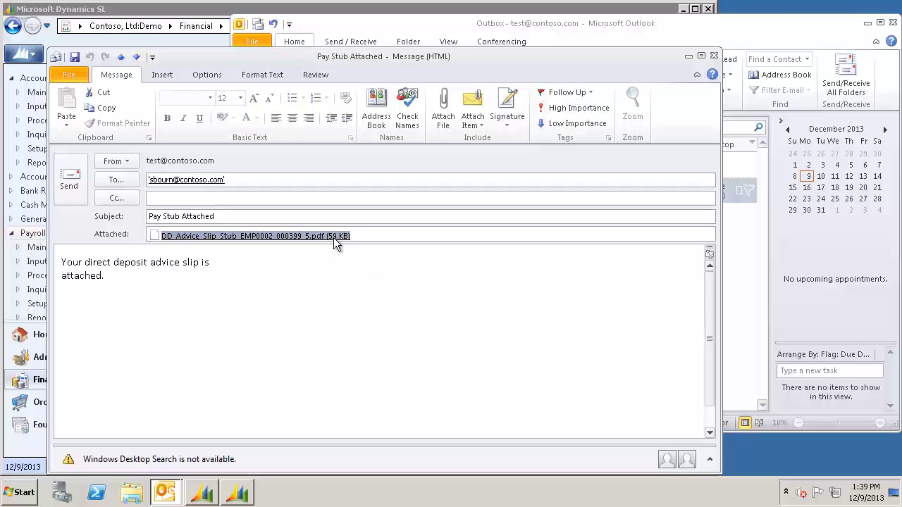